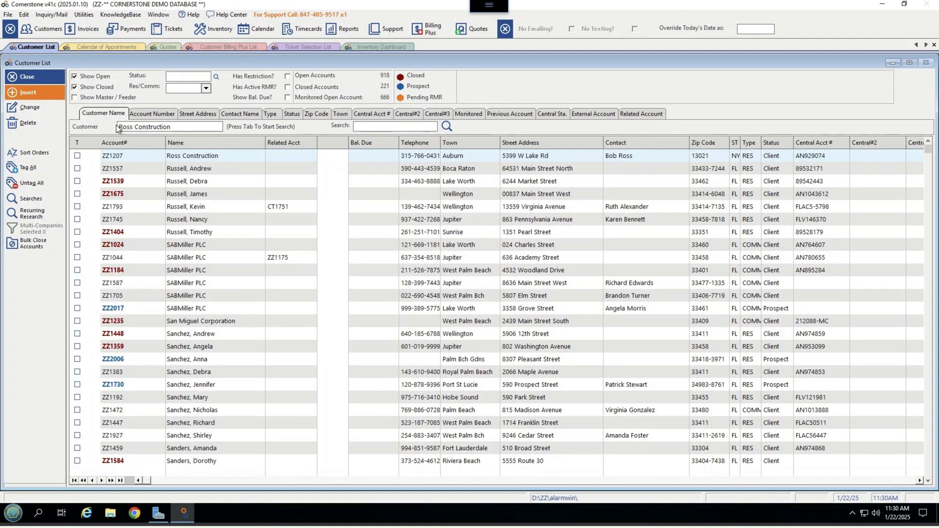
Open Ross Construction's customer file from the search results.
left_click_drag(118, 129, 200, 157)
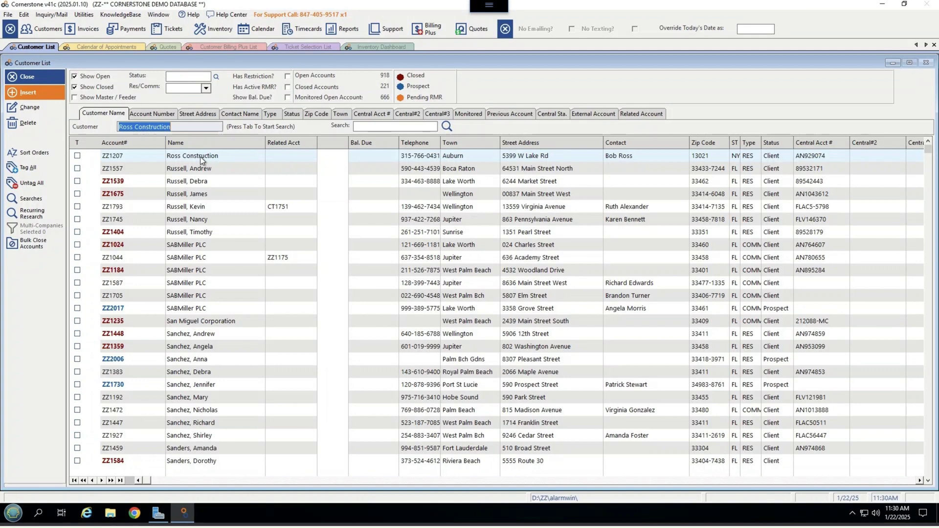
double_click(201, 156)
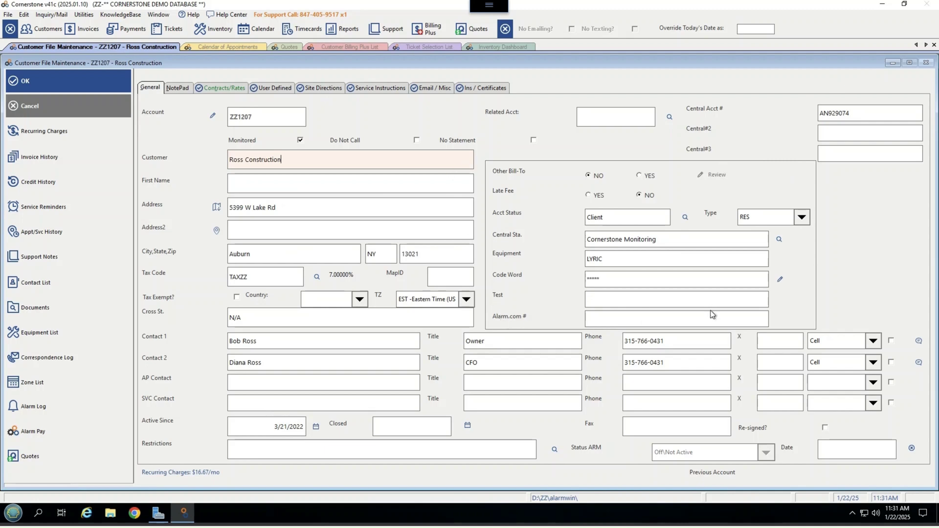
Review the NotePad, Contracts/Rates, User Defined, Site Directions, Service Instructions, Email/Misc and Ins/Certificates sections.
left_click(172, 90)
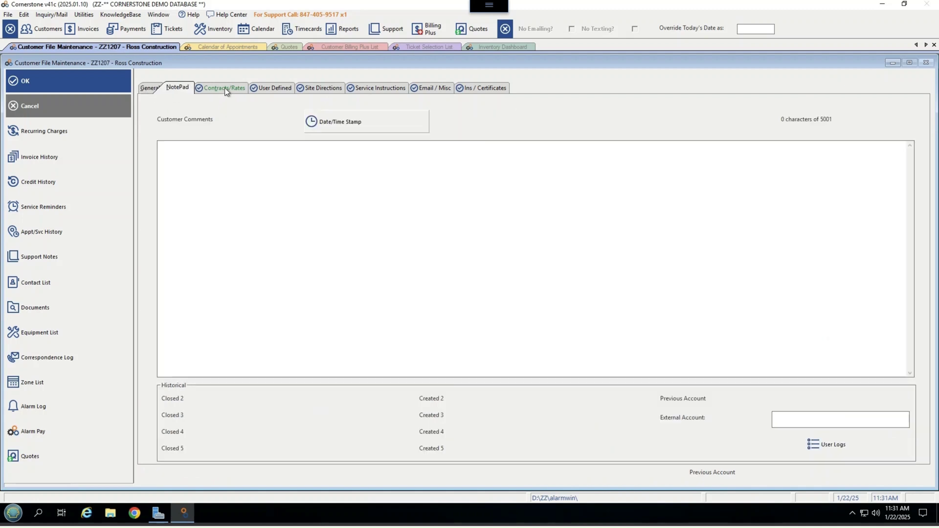
left_click(225, 87)
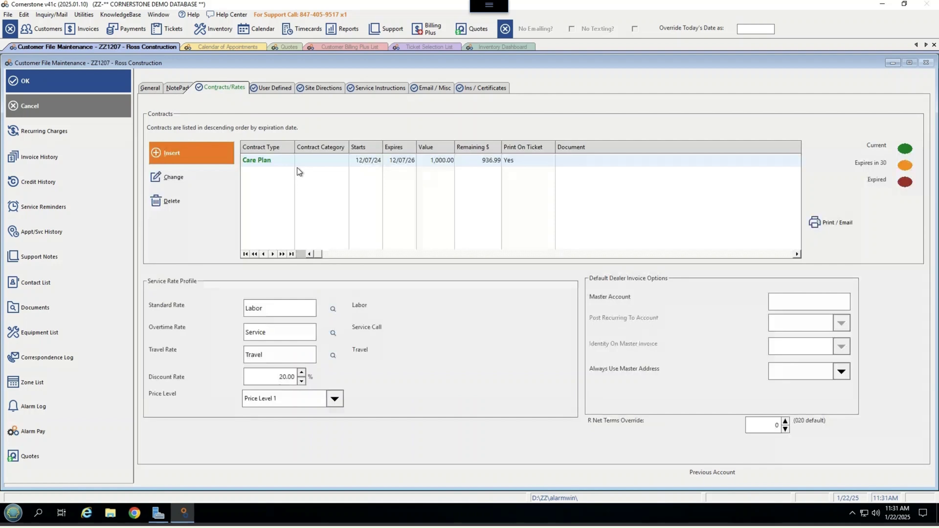
left_click(288, 91)
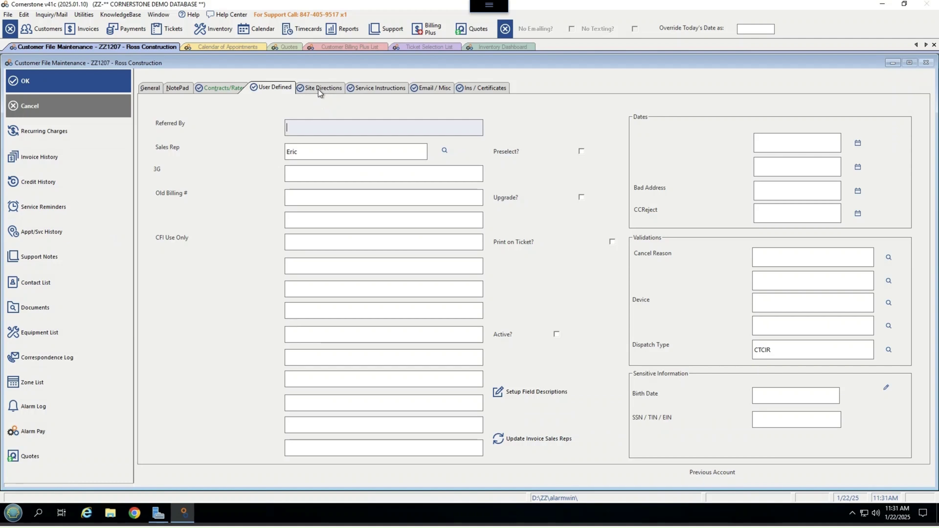
left_click(318, 91)
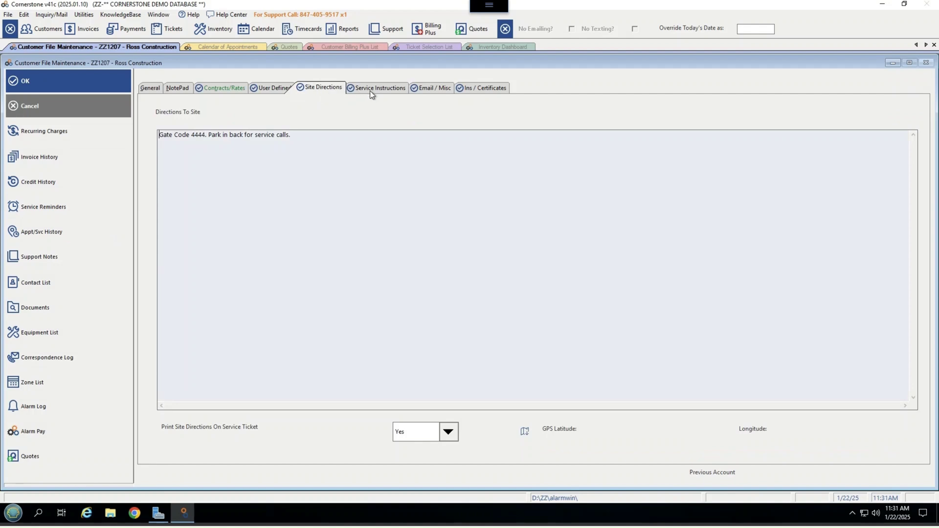
left_click(374, 90)
left_click(436, 90)
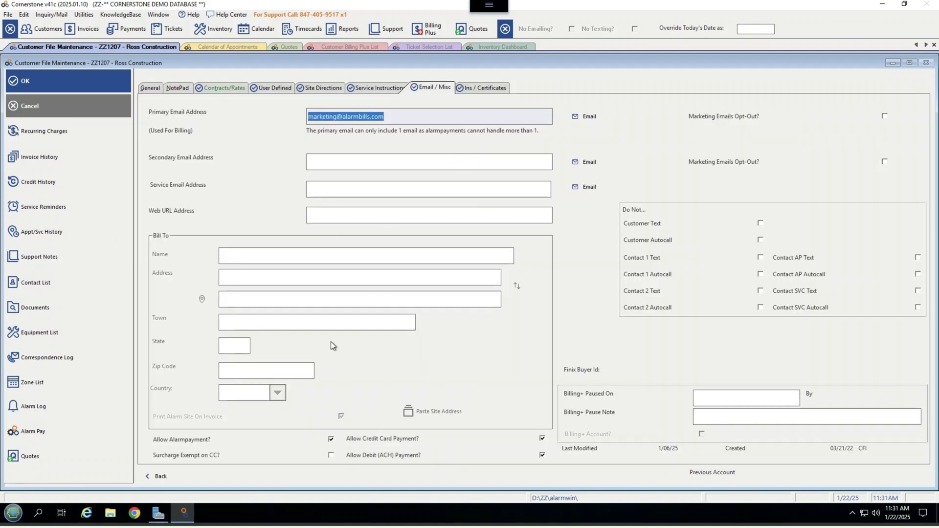
left_click(478, 91)
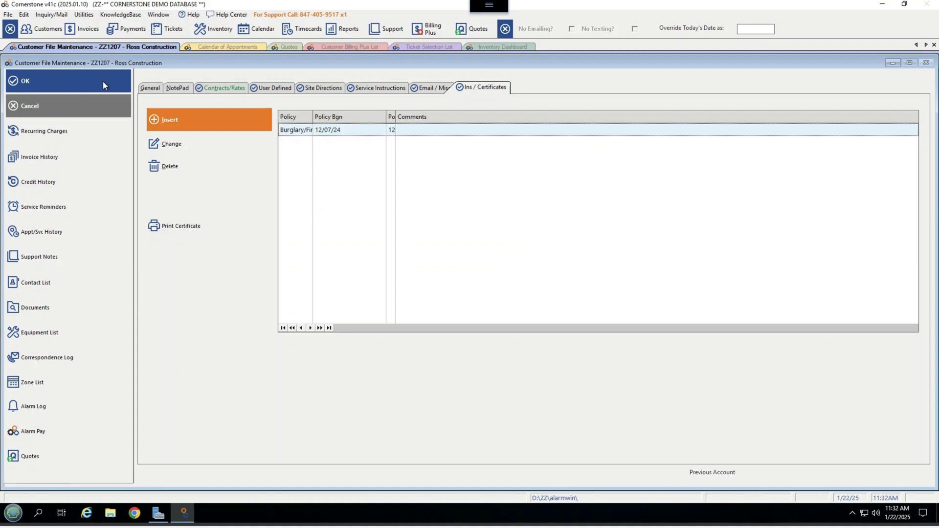
Switch back to the General tab, which shows recurring charges of $16.67/mo.
left_click(149, 89)
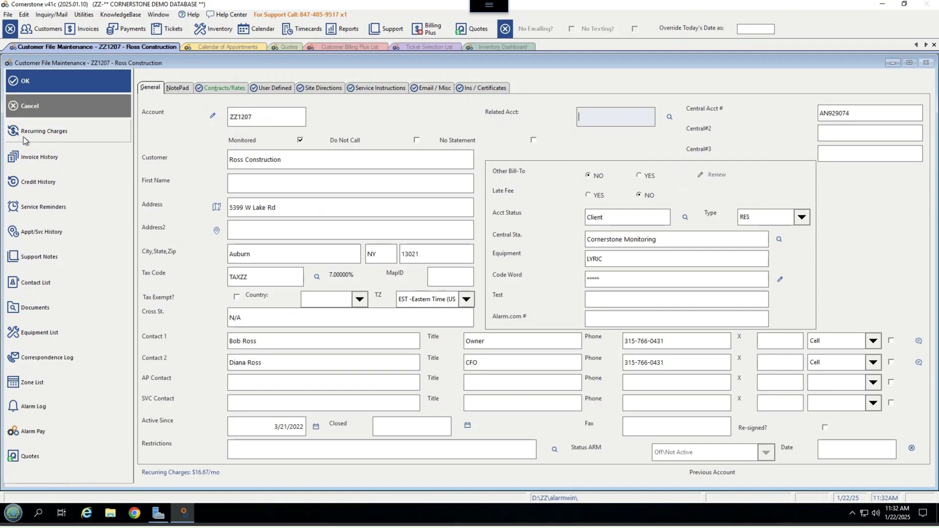
left_click(23, 137)
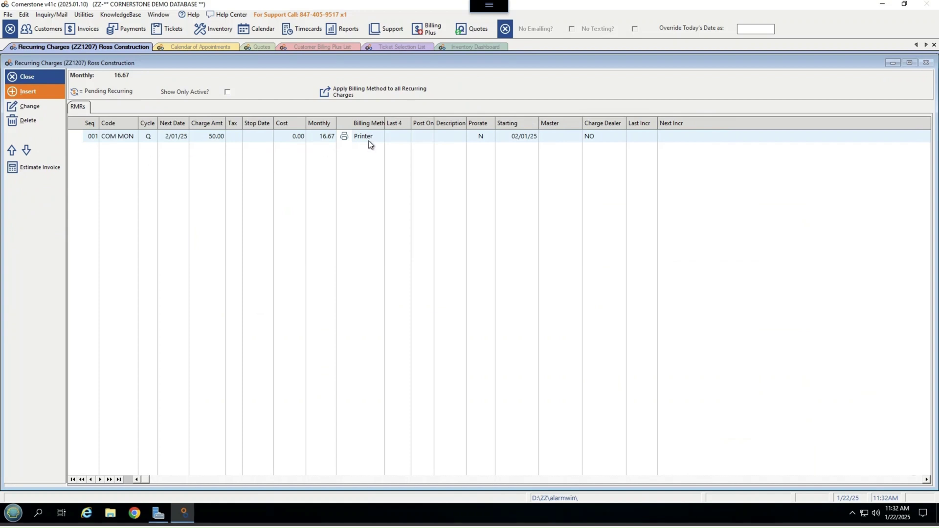
left_click(33, 96)
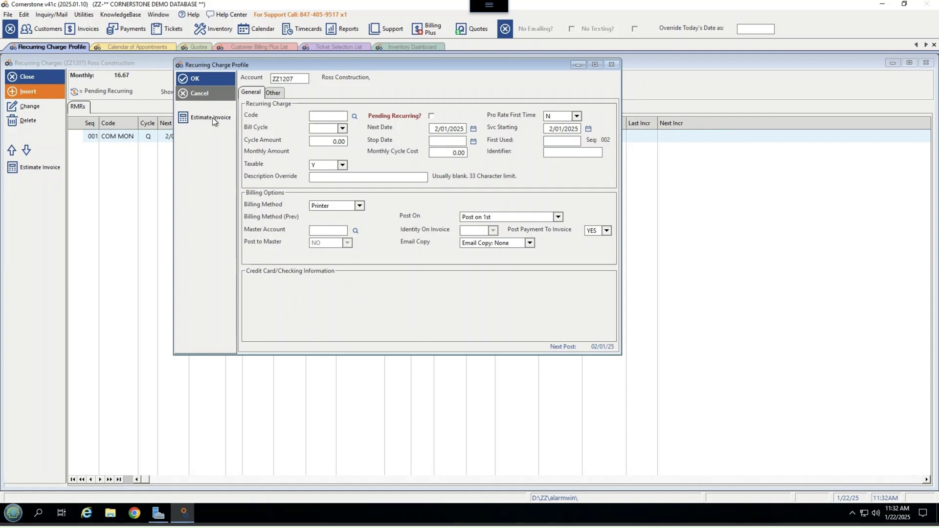
left_click(206, 91)
key("Escape")
key("Escape")
left_click(48, 75)
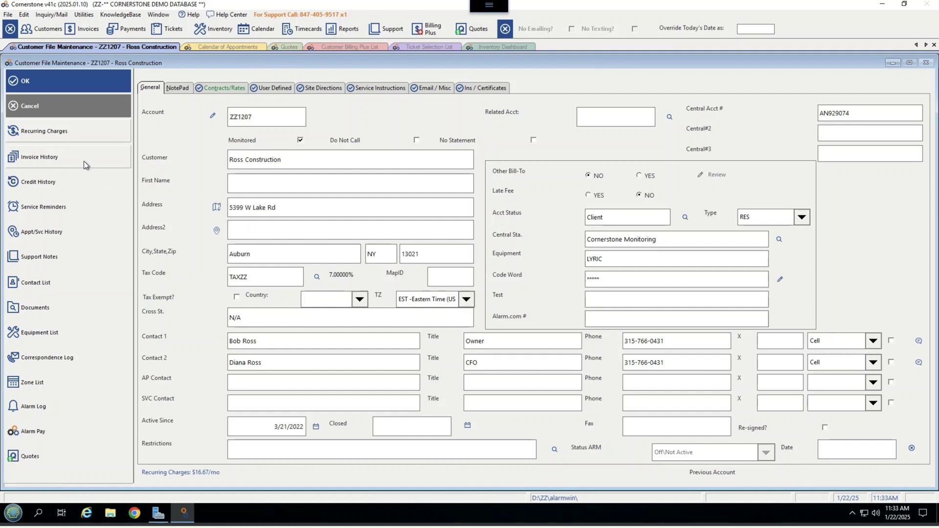
left_click(85, 162)
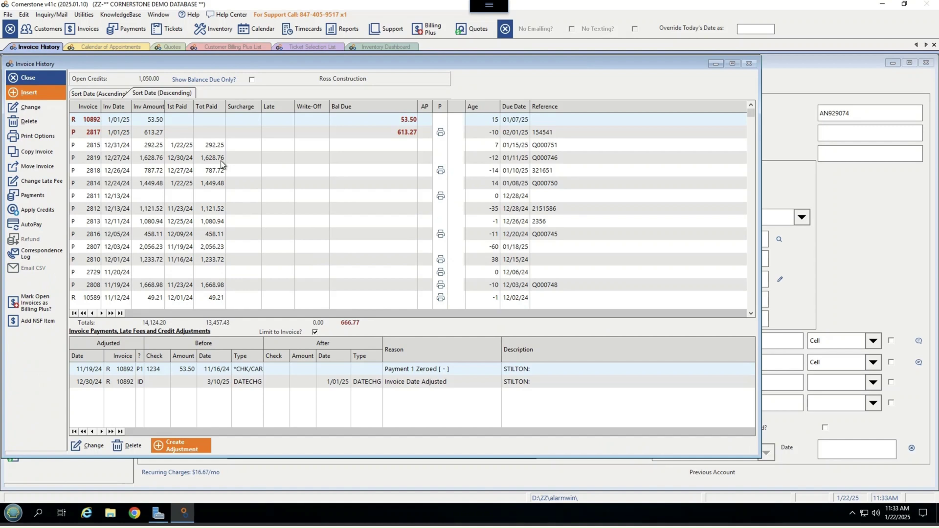
left_click(47, 77)
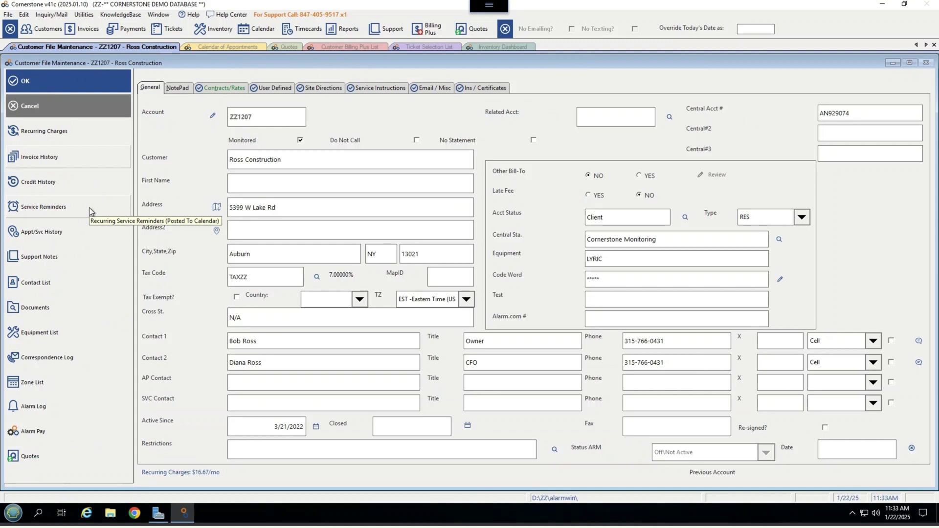
left_click(78, 233)
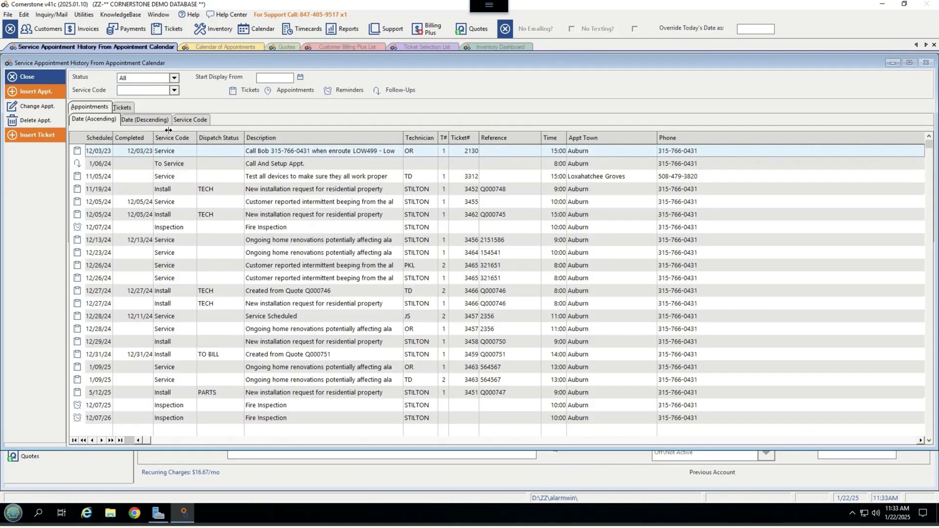
left_click(122, 107)
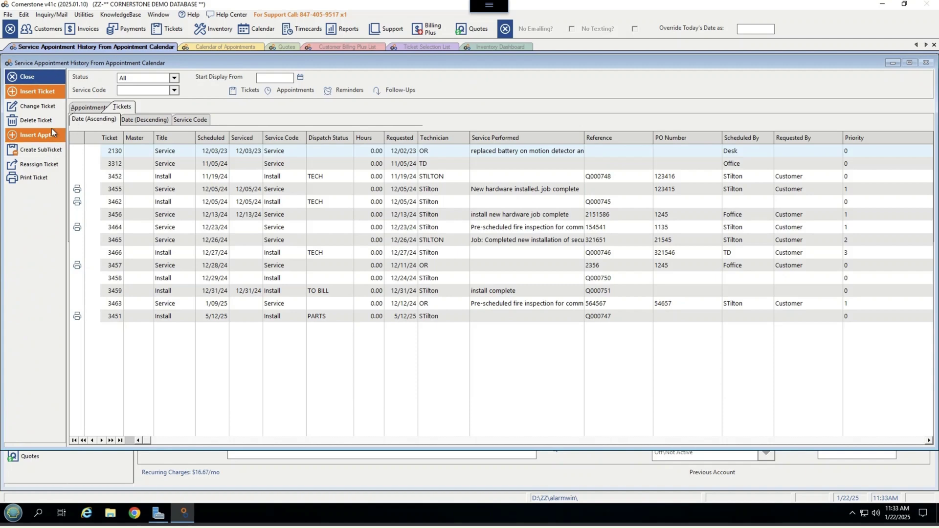
left_click(47, 79)
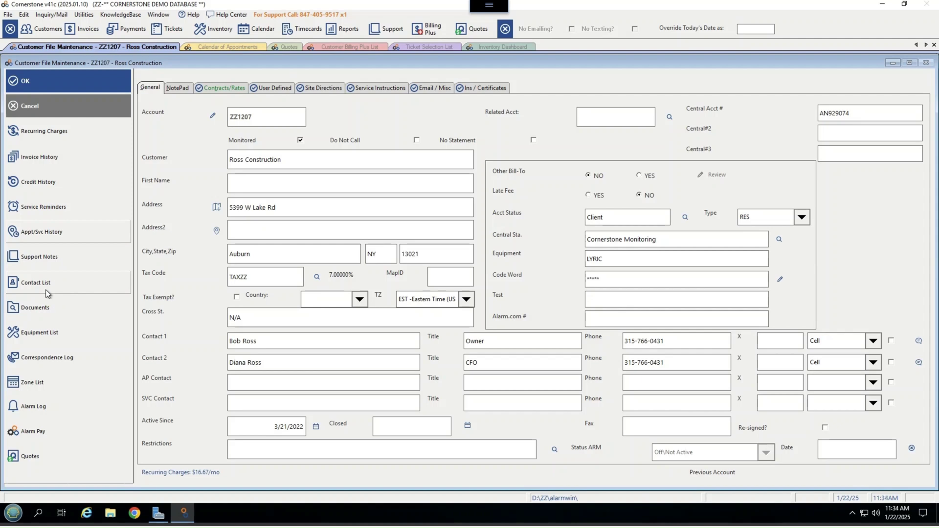
left_click(56, 306)
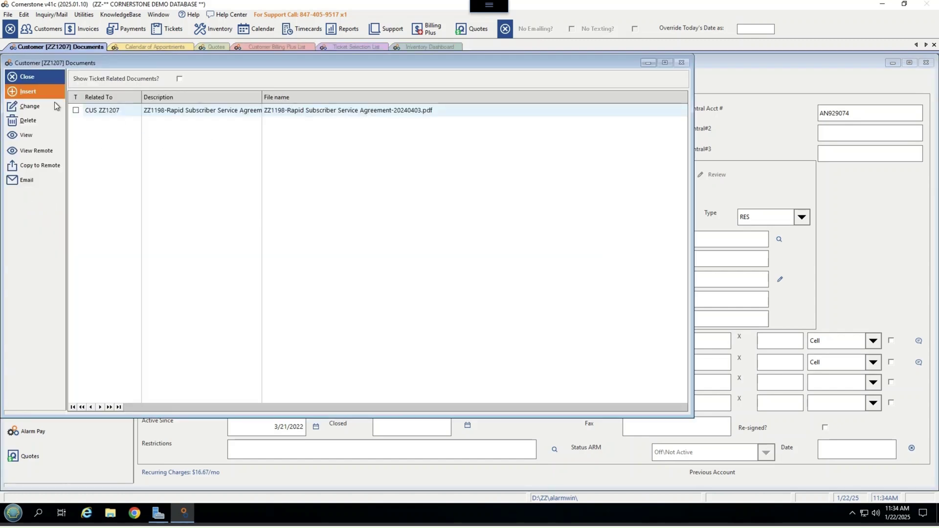
left_click(25, 76)
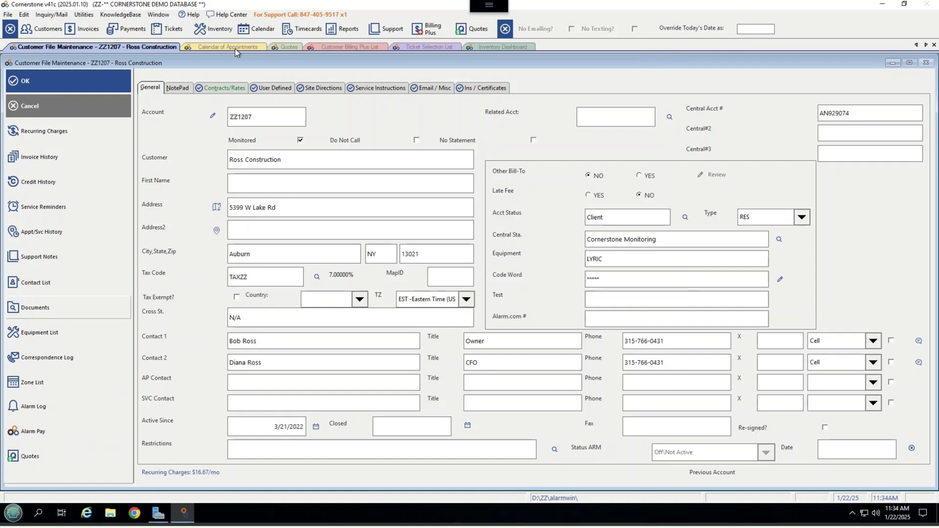
Show the Quotes list, including Ross Construction's three Burglar Alarm System quotes.
left_click(282, 47)
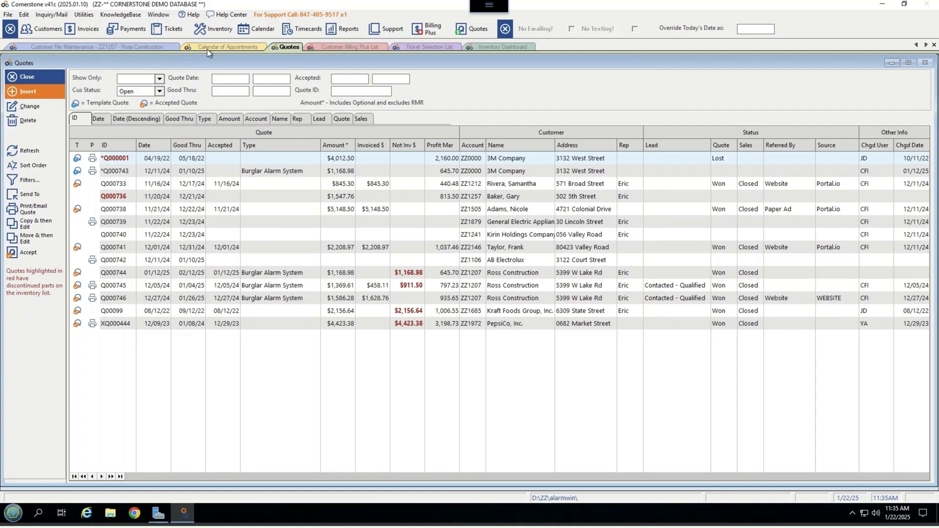
Filter the Ticket Selection List to open tickets with dispatch status PARTS.
left_click(431, 48)
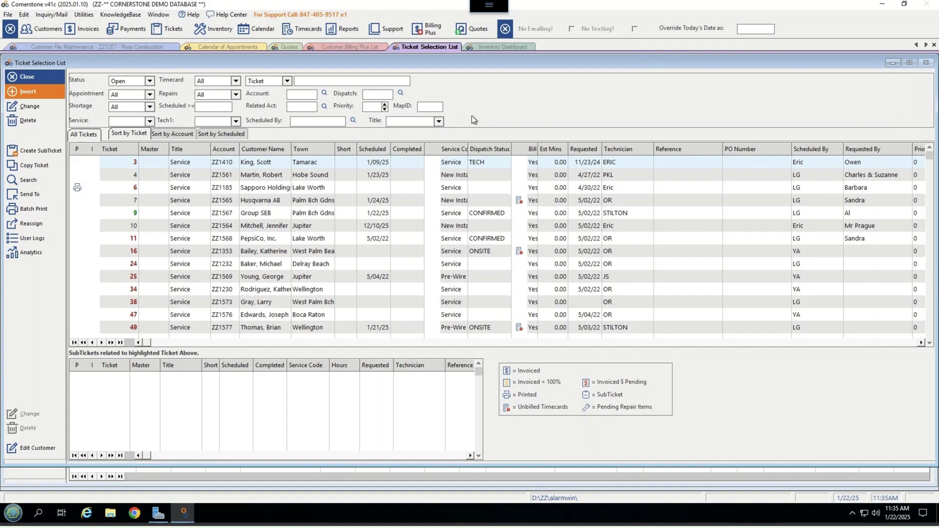
left_click(401, 93)
double_click(172, 151)
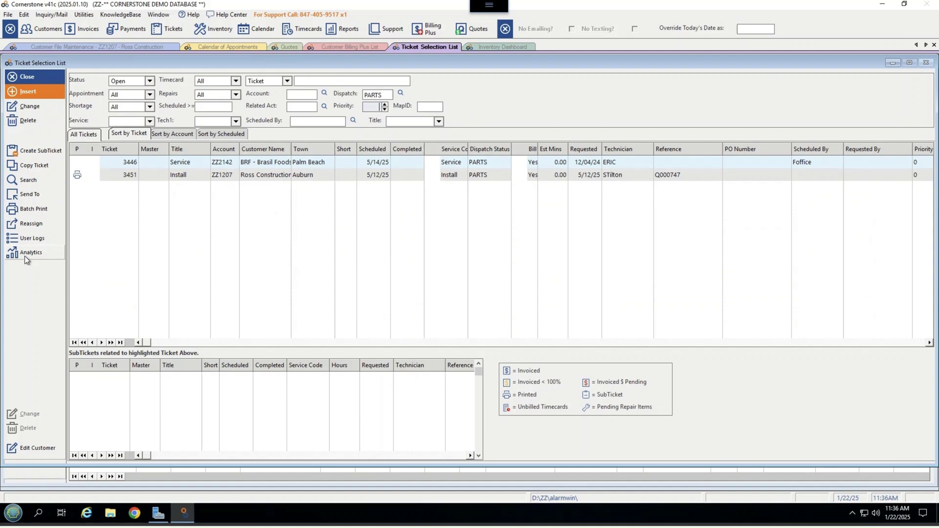
left_click(202, 49)
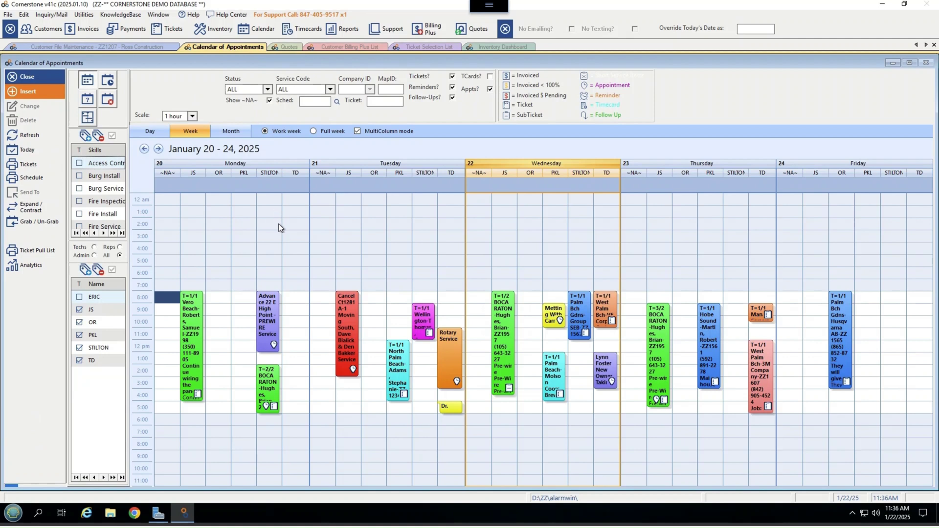
left_click_drag(273, 317, 289, 314)
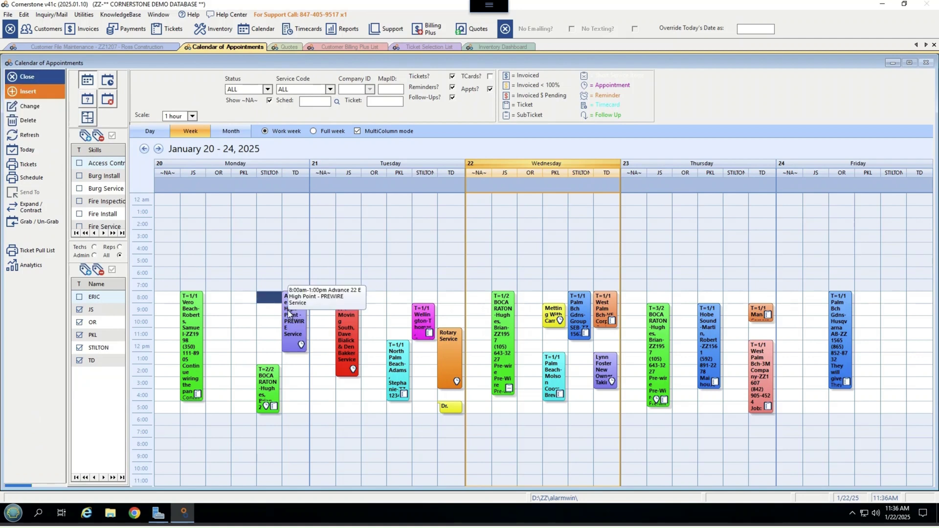
left_click(331, 89)
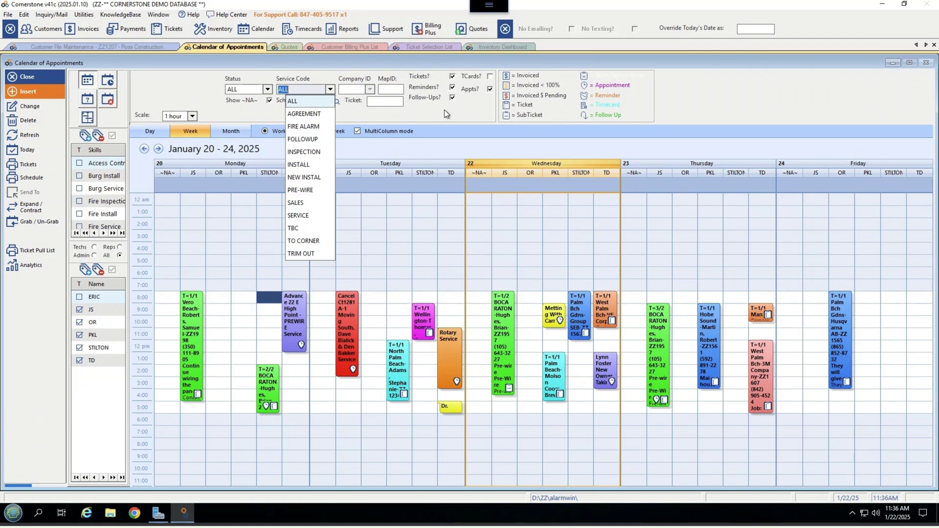
left_click(330, 91)
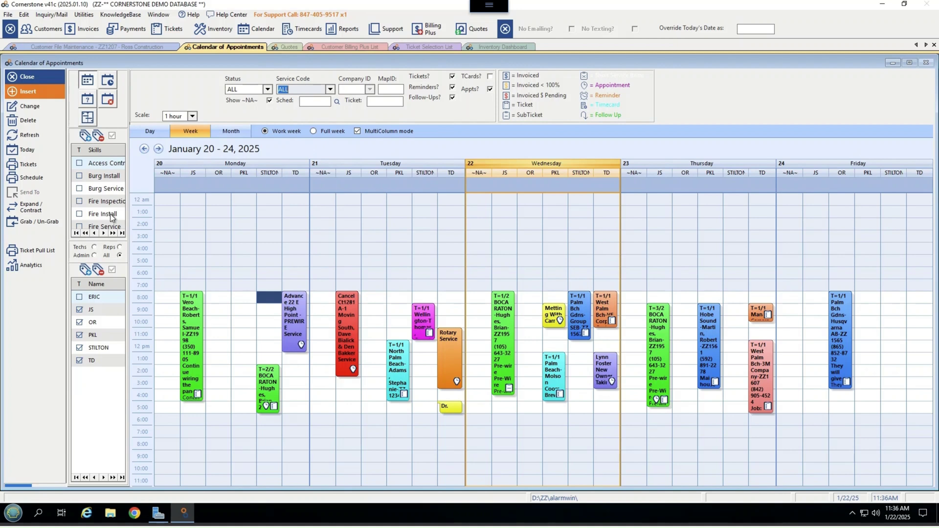
left_click(79, 298)
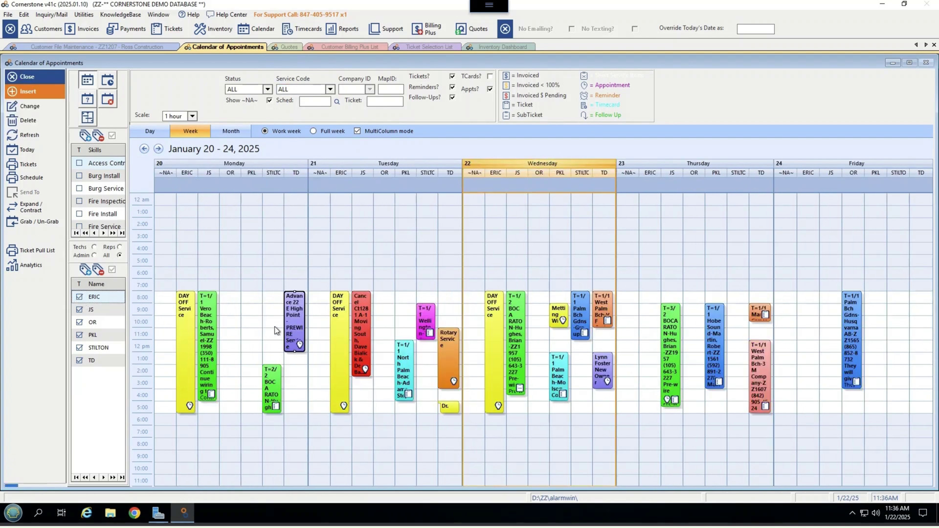
left_click(79, 297)
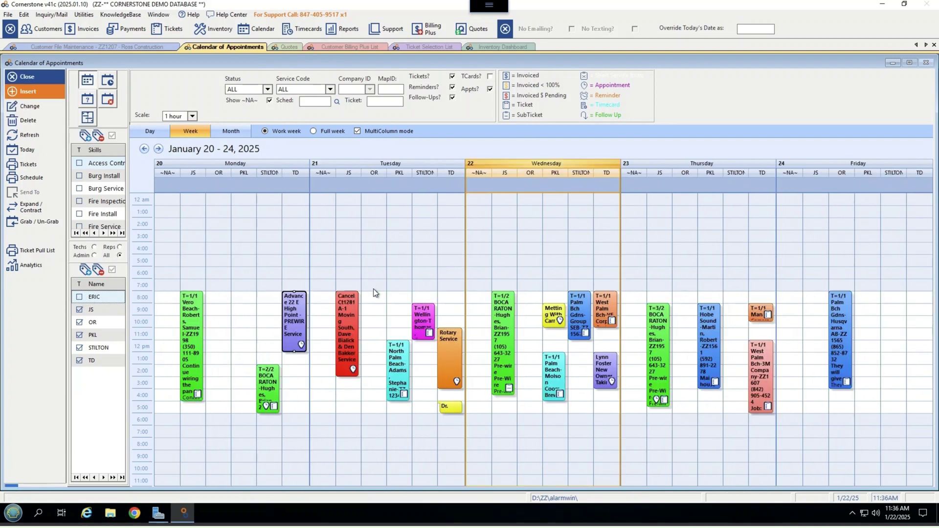
Switch the calendar to the List of Appointments for 1/20/2025–1/24/2025.
left_click(108, 80)
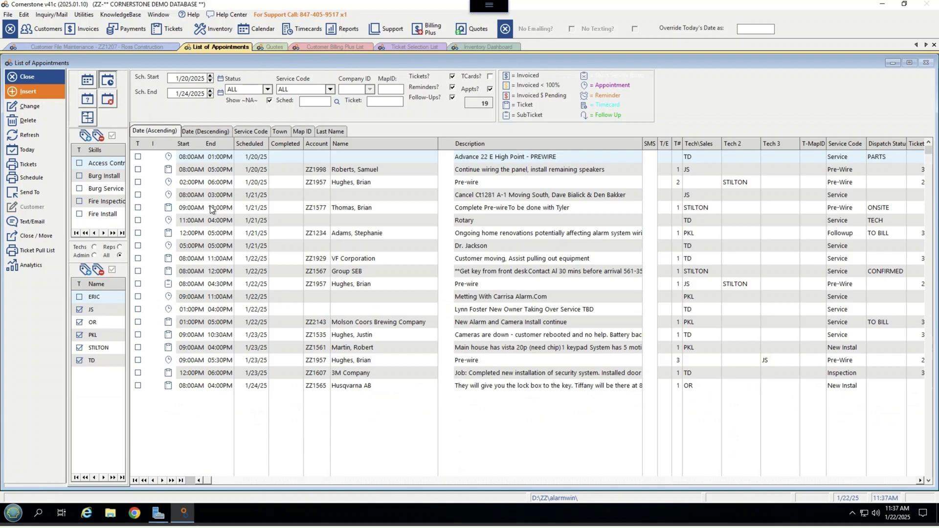
Open JS's 1/20/2025 Pre-Wire ticket, dismiss the past-due reminder, and review its Service and Schedule details.
left_click(88, 81)
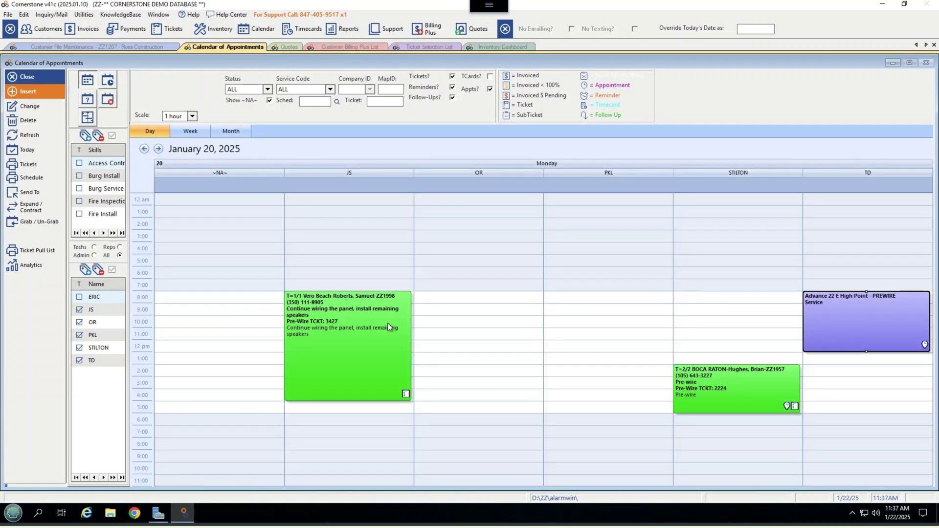
double_click(387, 323)
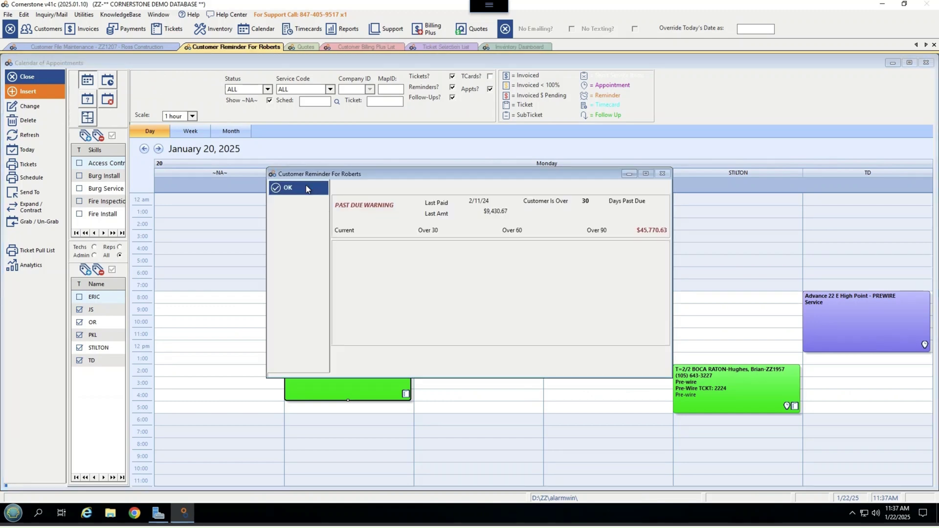
left_click(307, 189)
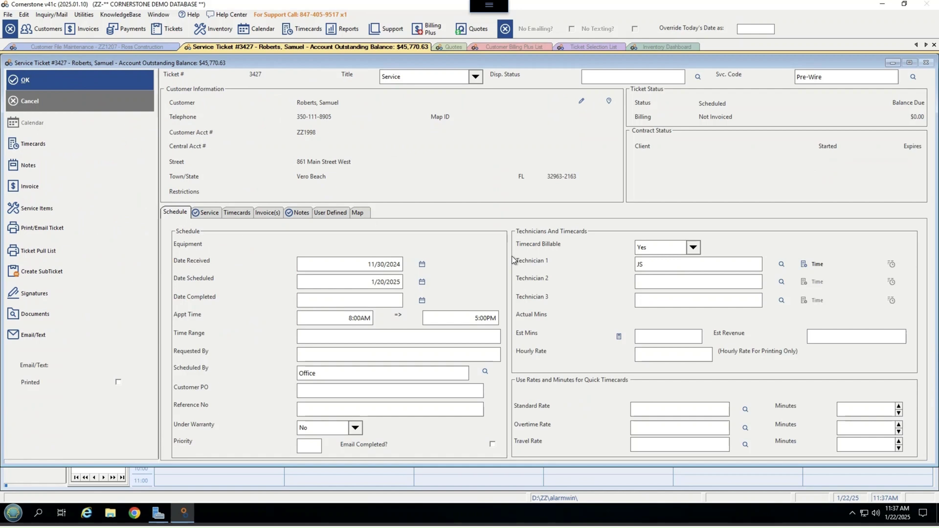
left_click(203, 216)
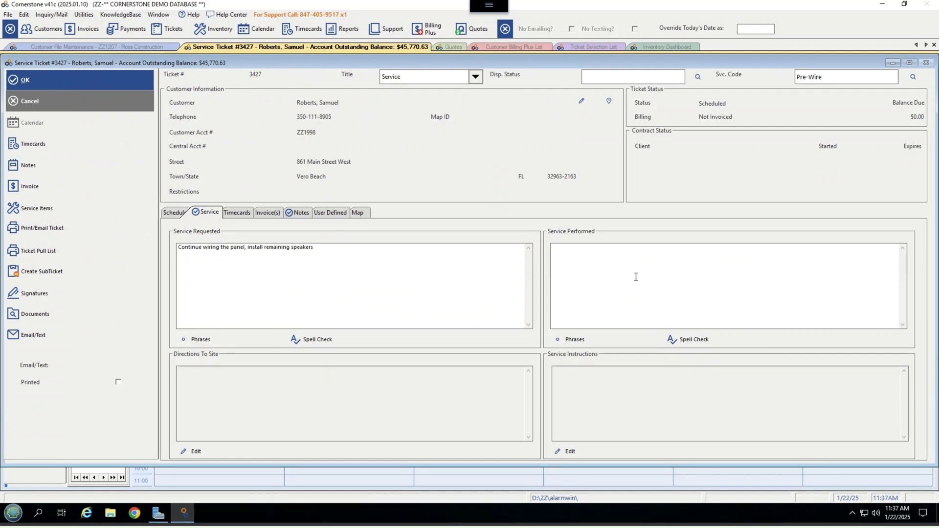
left_click(172, 214)
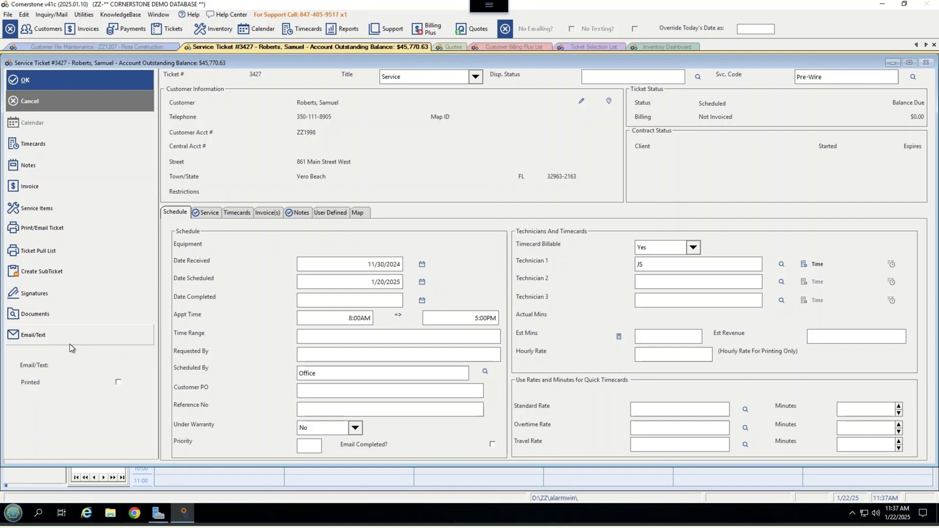
Show the Customer Billing Plus List of autopay accounts with 90+ day recurring invoices.
left_click(519, 48)
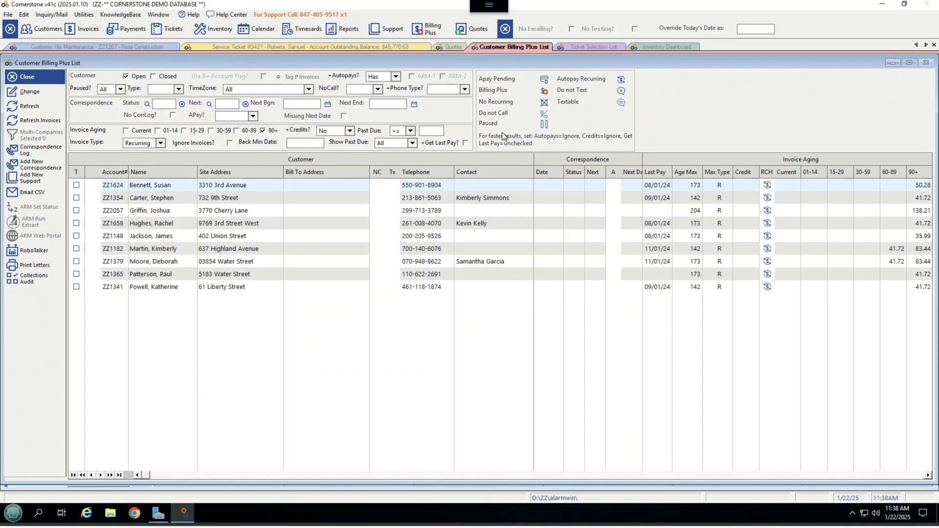
Switch back to Ross Construction's Customer File Maintenance window.
left_click(137, 48)
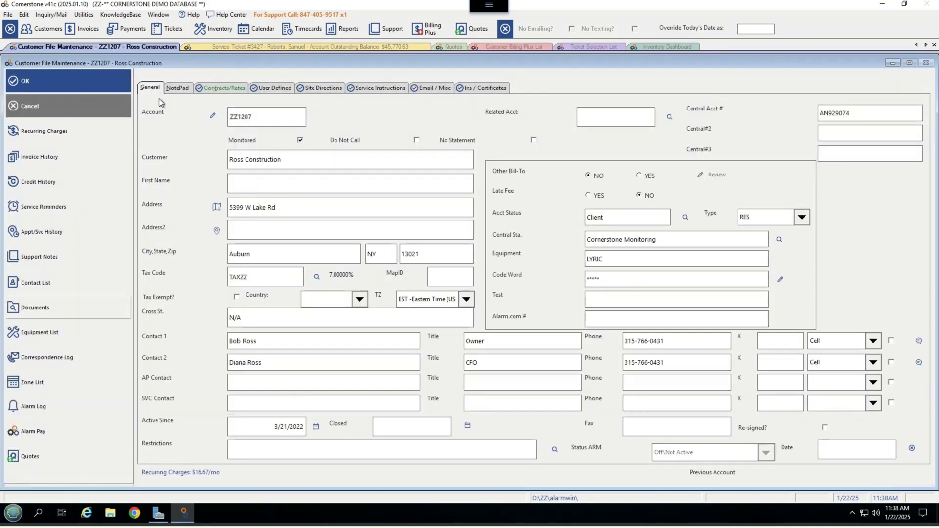